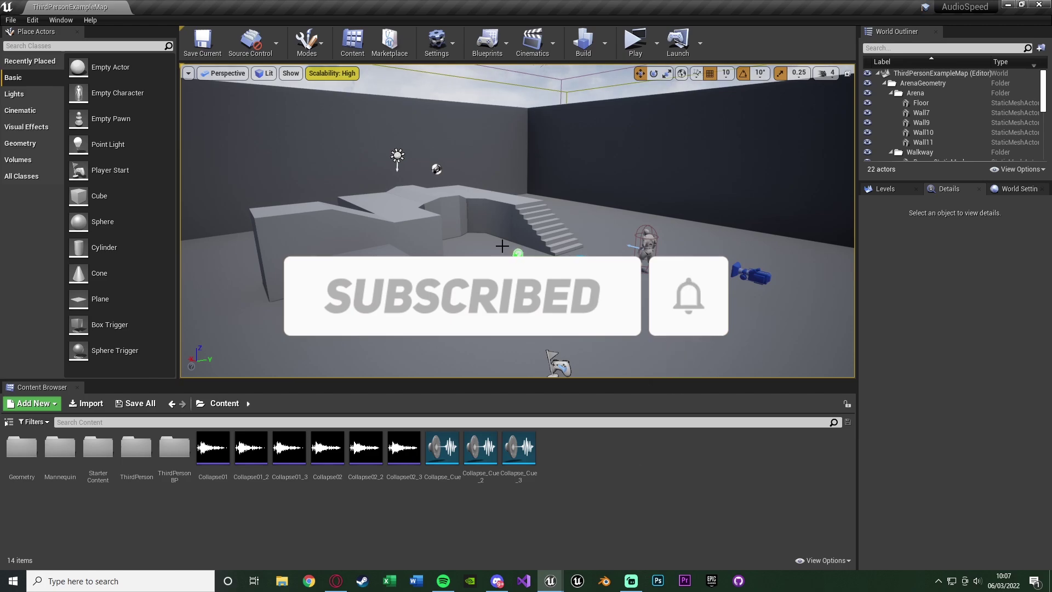
- Start a test play and run the mannequin across the arena to the stairs
left_click(635, 41)
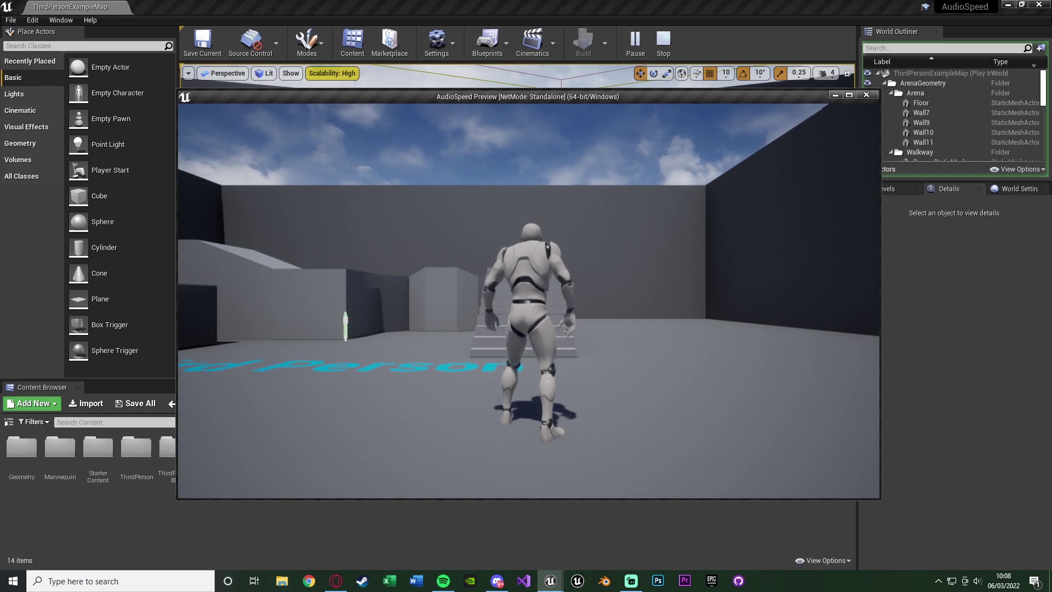
key("w")
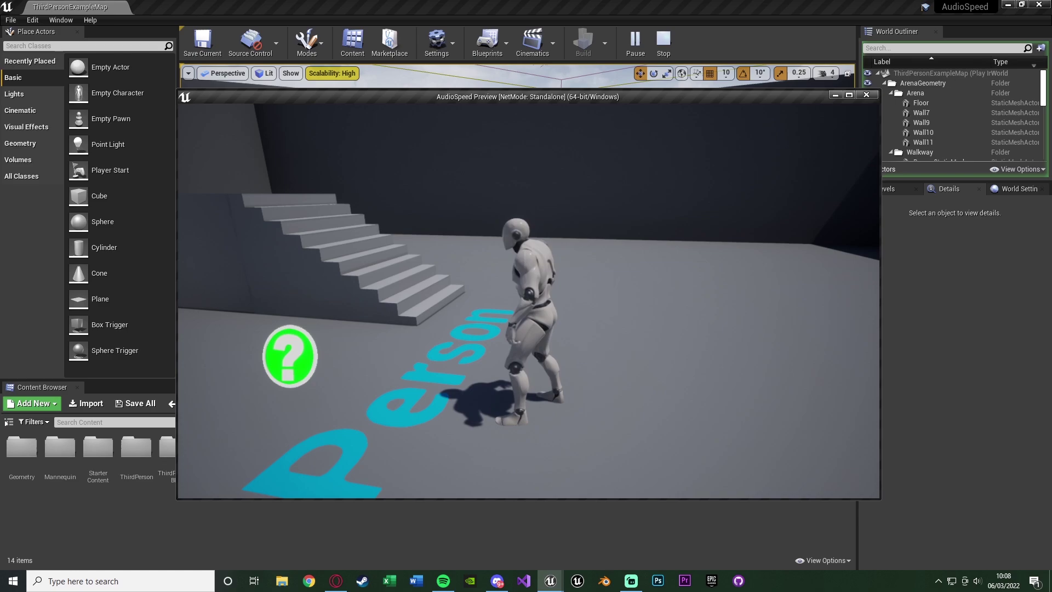
- Stop the test play and return to the level editor's Content folder with the Collapse sounds
key("Escape")
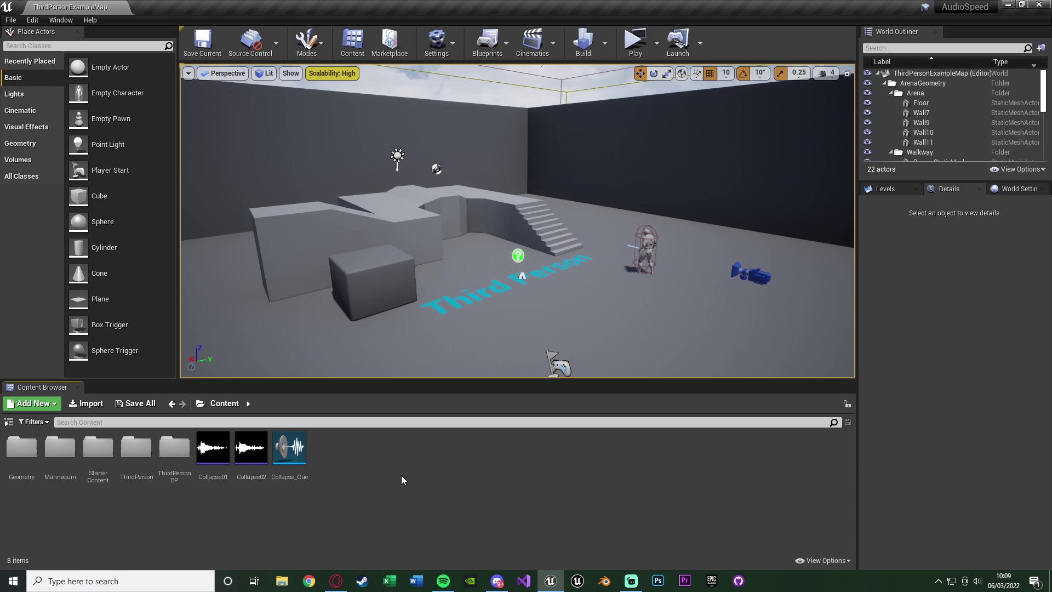
mouse_move(221, 454)
- Duplicate Collapse01, Collapse02 and Collapse_Cue together and open the copies for editing
left_click(216, 473)
left_click(293, 472, "shift")
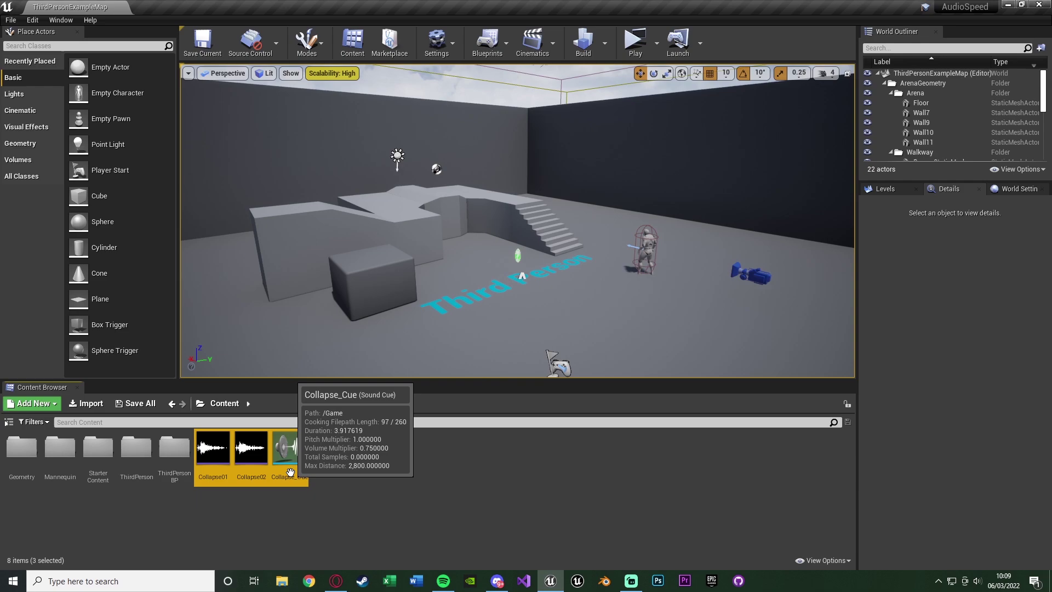
right_click(292, 471)
left_click(331, 264)
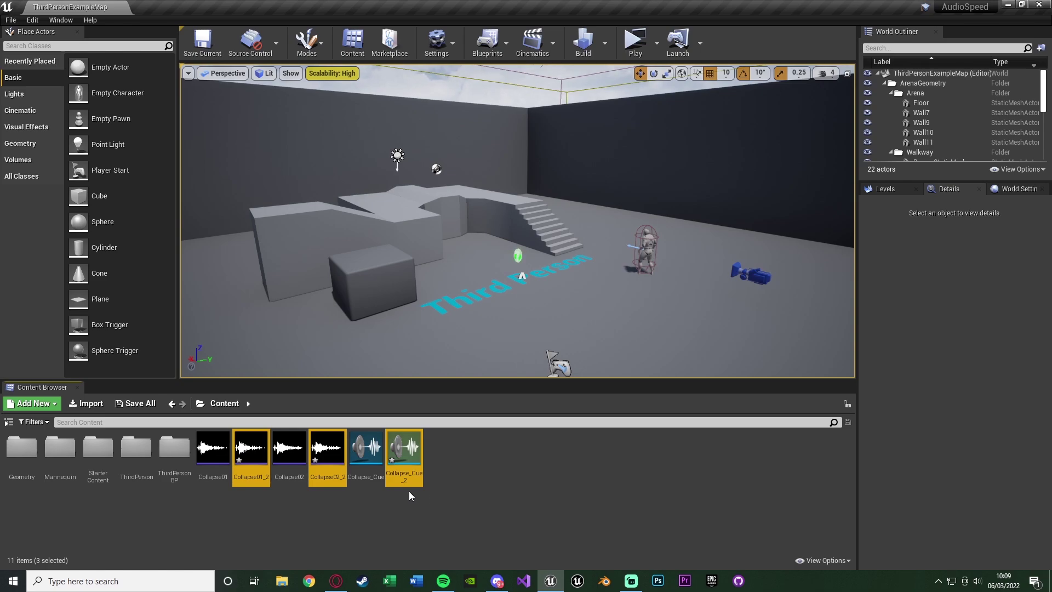
key("Return")
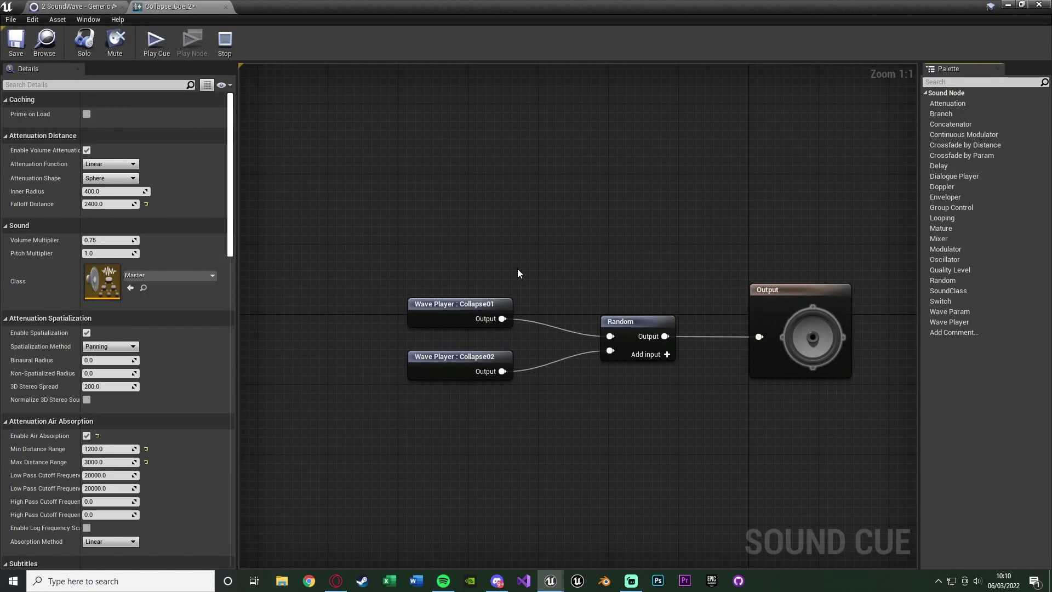
- Drag Collapse01_2 and Collapse02_2 into the Collapse_Cue_2 graph as new wave players
right_click_drag(472, 251, 447, 213)
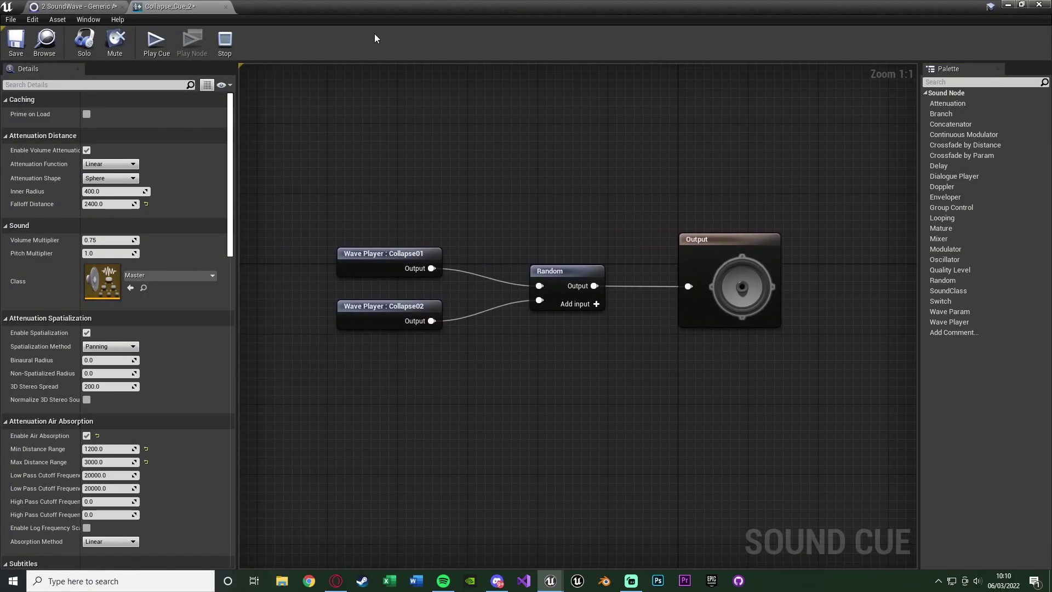
double_click(372, 6)
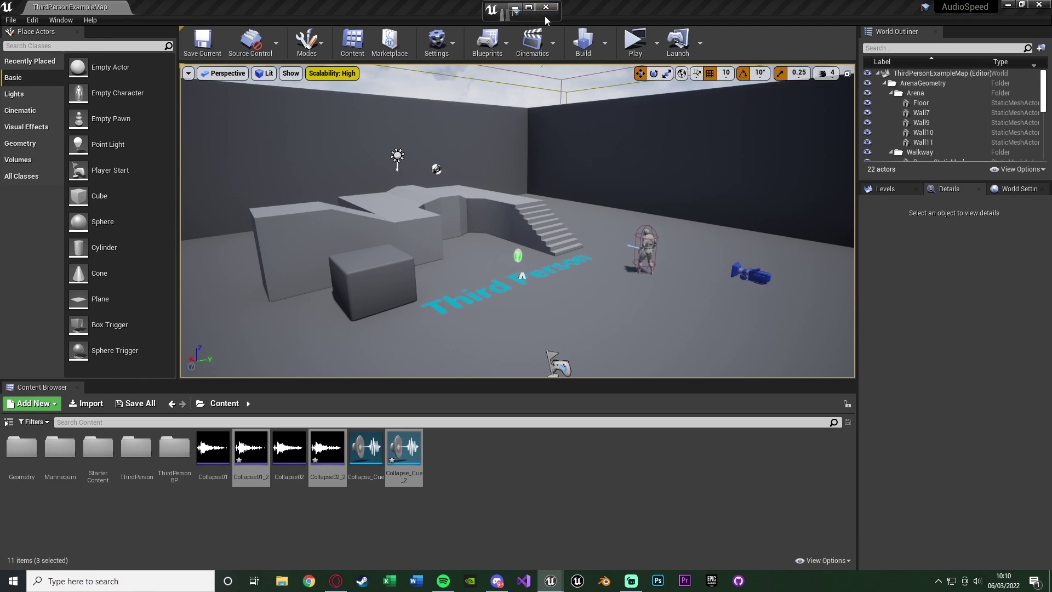
left_click(528, 7)
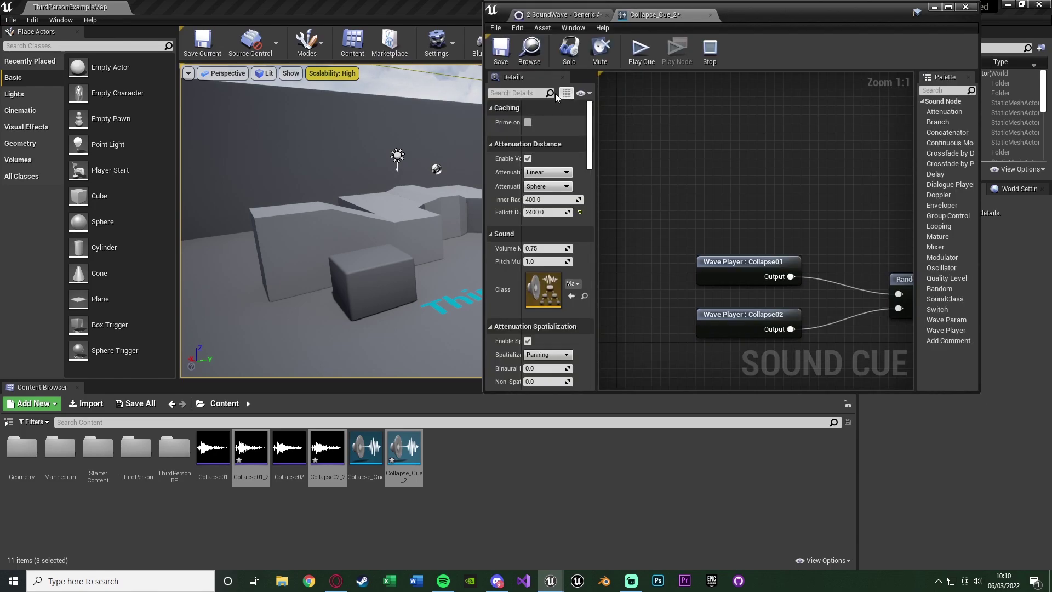
right_click_drag(719, 152, 641, 99)
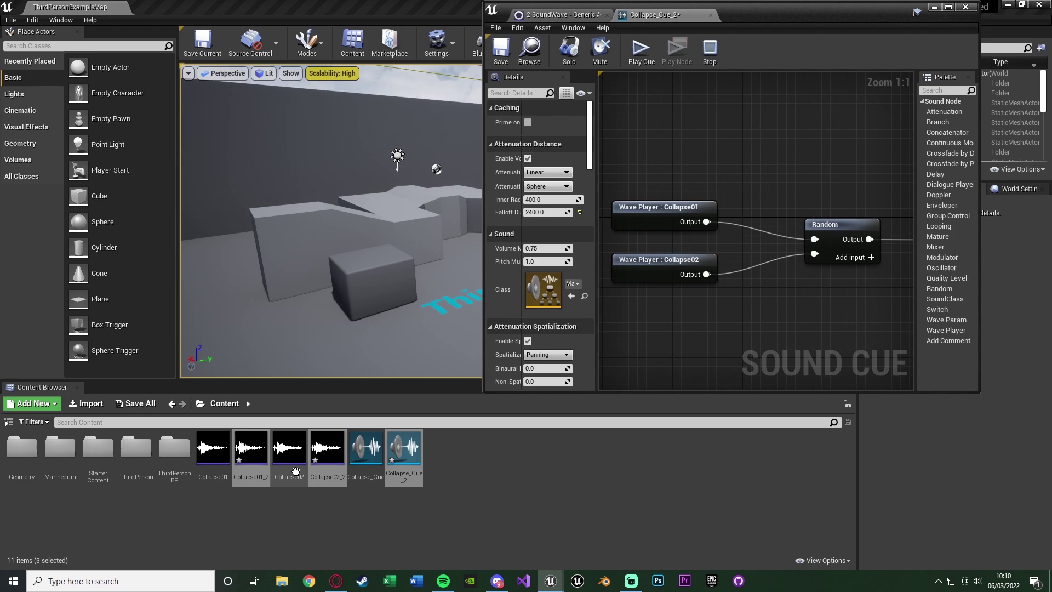
left_click(251, 454)
left_click(320, 475, "ctrl")
left_click_drag(320, 474, 679, 176)
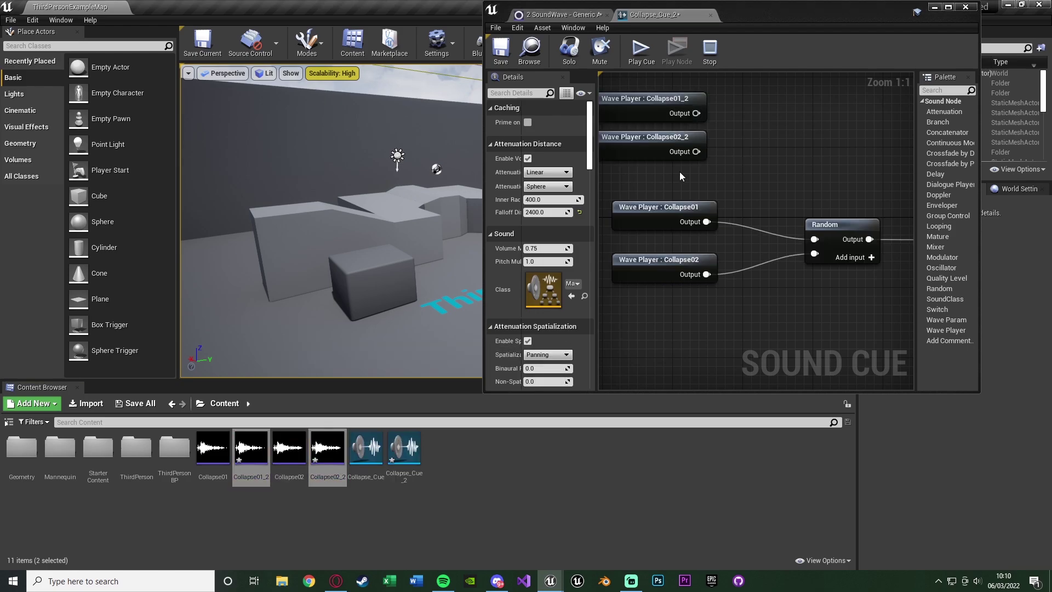
- Wire both new wave players into Random, delete the old ones, then save and close the cue
double_click(776, 10)
right_click_drag(384, 246, 493, 299)
left_click_drag(443, 155, 443, 194)
left_click_drag(475, 332, 334, 129)
key("Delete")
left_click_drag(391, 140, 427, 255)
left_click(285, 197)
left_click(16, 42)
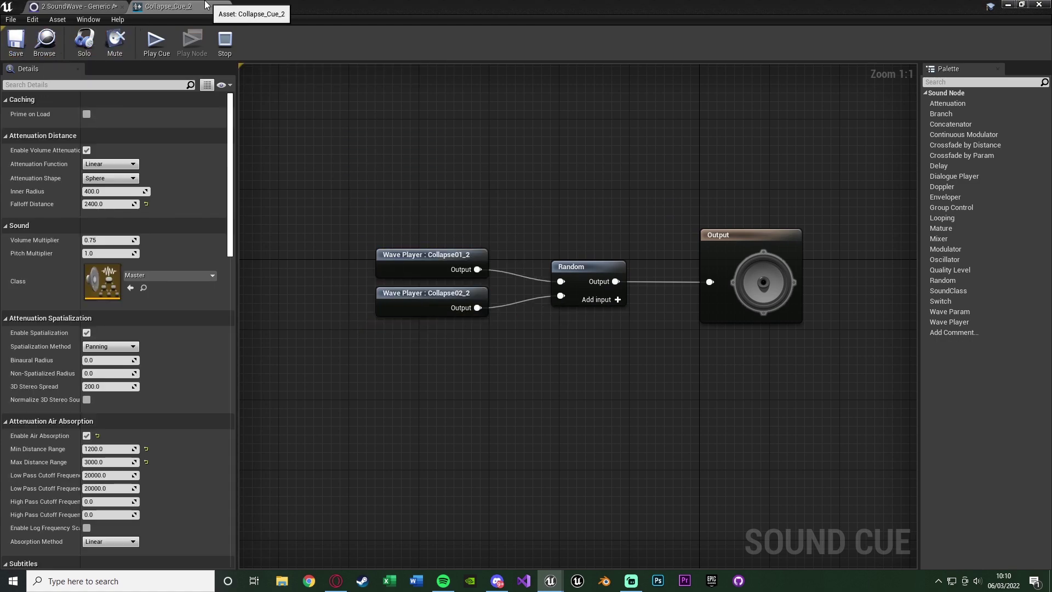
left_click(225, 6)
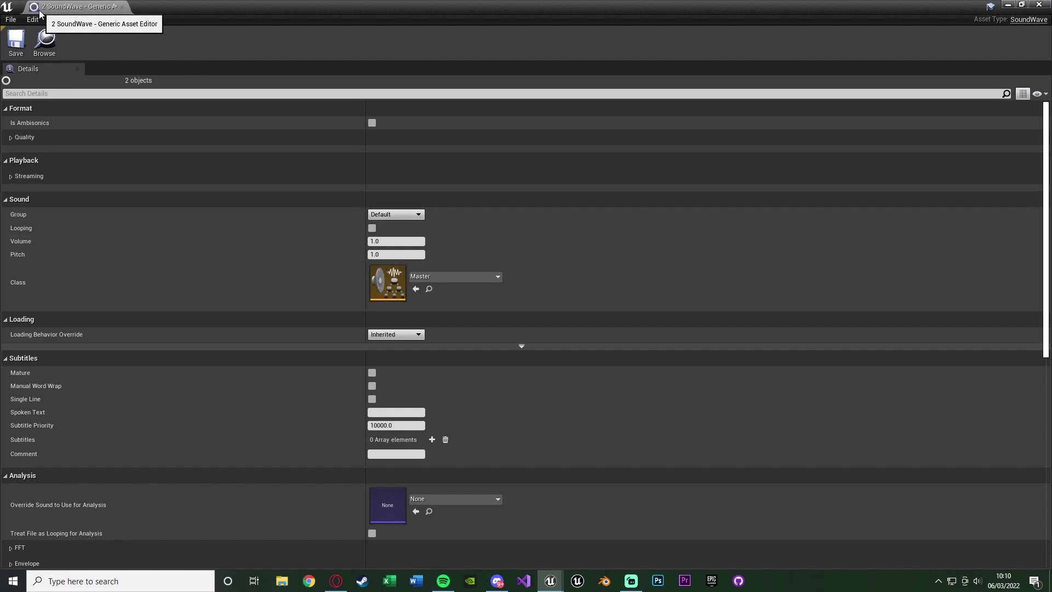
- Set Pitch to 0.125 for Collapse01_2 and Collapse02_2 and save both waves
left_click(1008, 4)
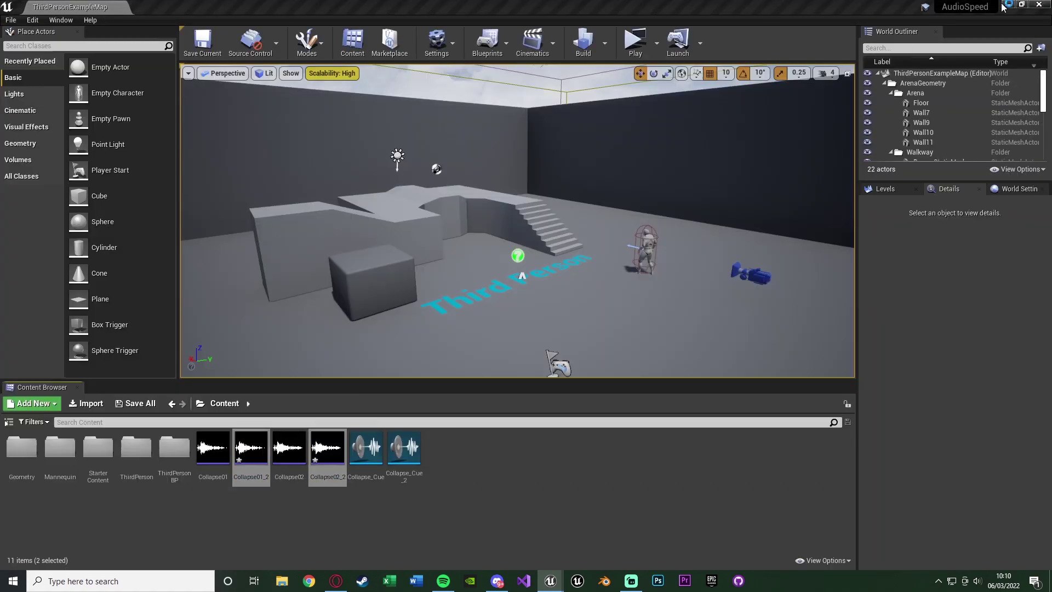
left_click(559, 583)
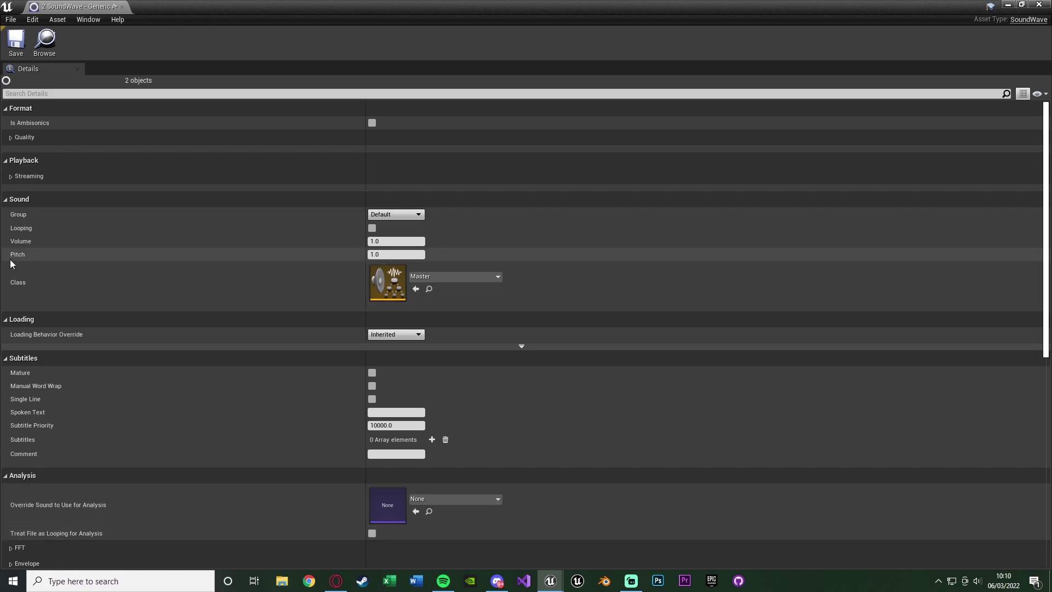
left_click(387, 255)
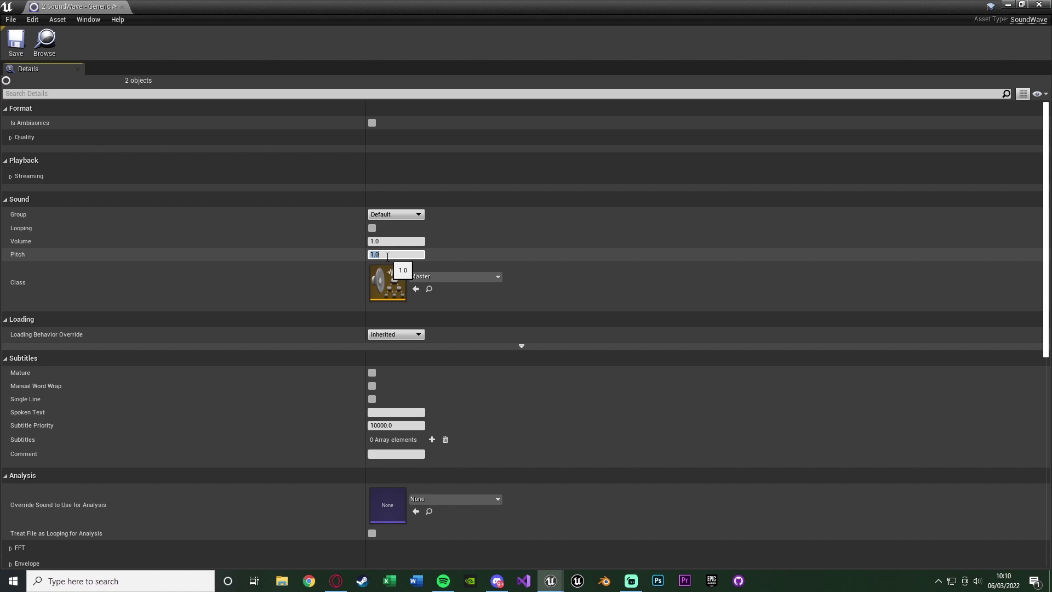
type("0.125")
key("Return")
left_click(15, 41)
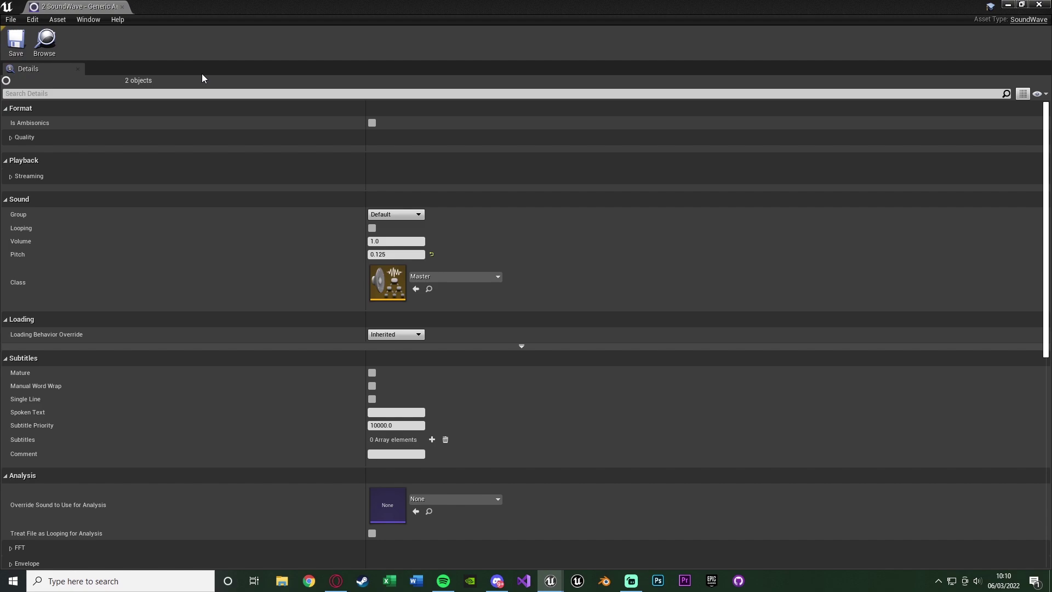
- Close the wave editor and duplicate Collapse01, Collapse02 and Collapse_Cue again as _3 copies
left_click(122, 7)
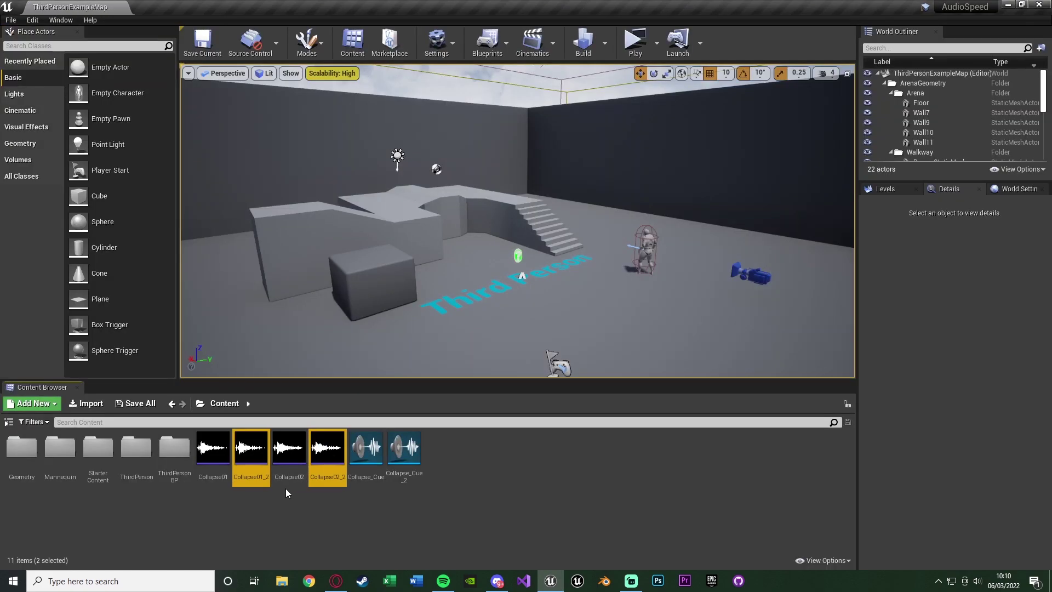
left_click(213, 455)
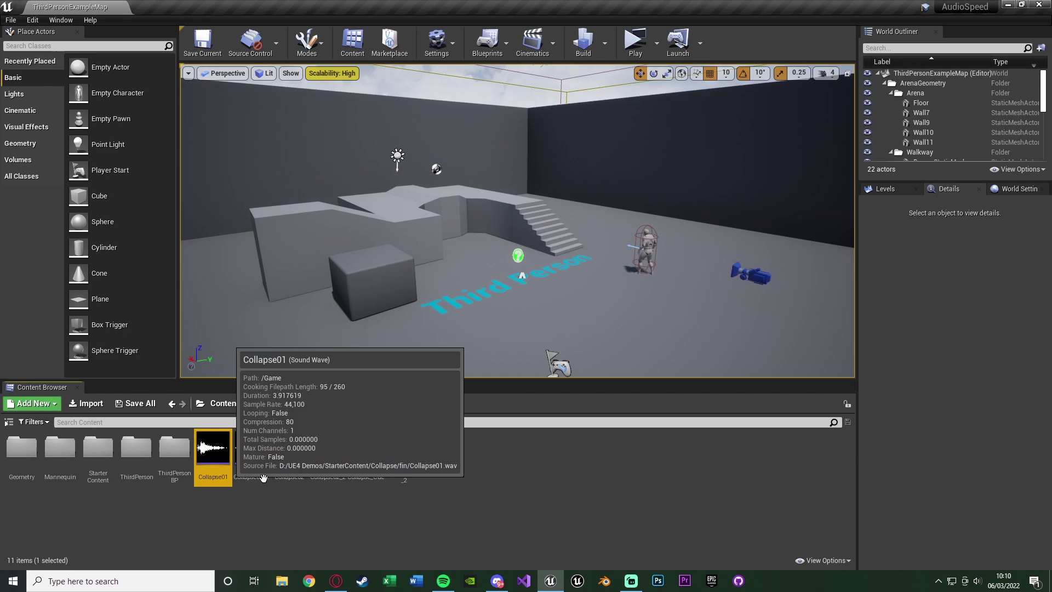
left_click(289, 454, "ctrl")
left_click(361, 460, "ctrl")
right_click(359, 465)
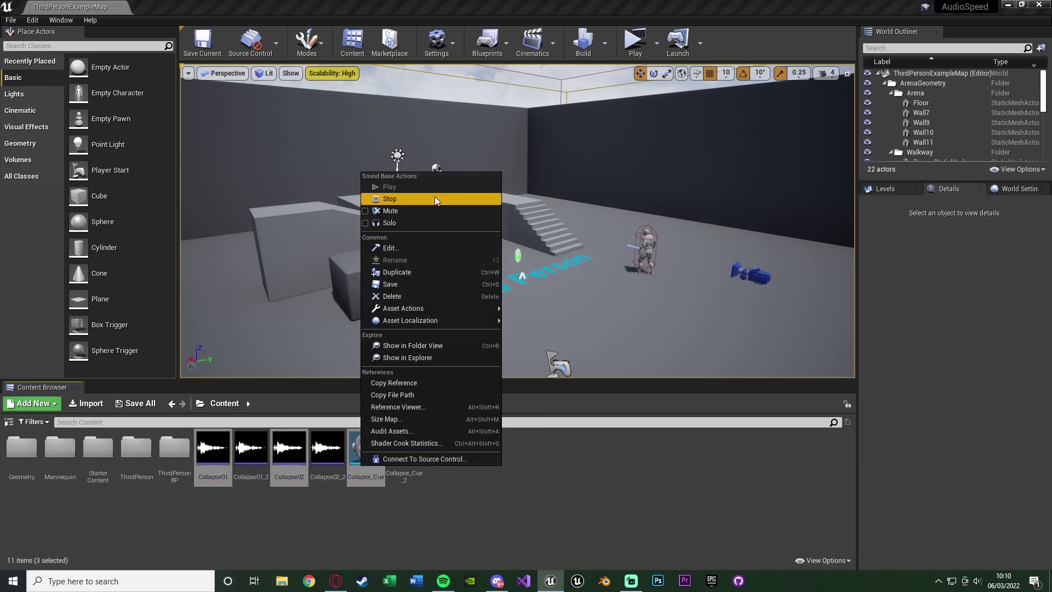
left_click(396, 278)
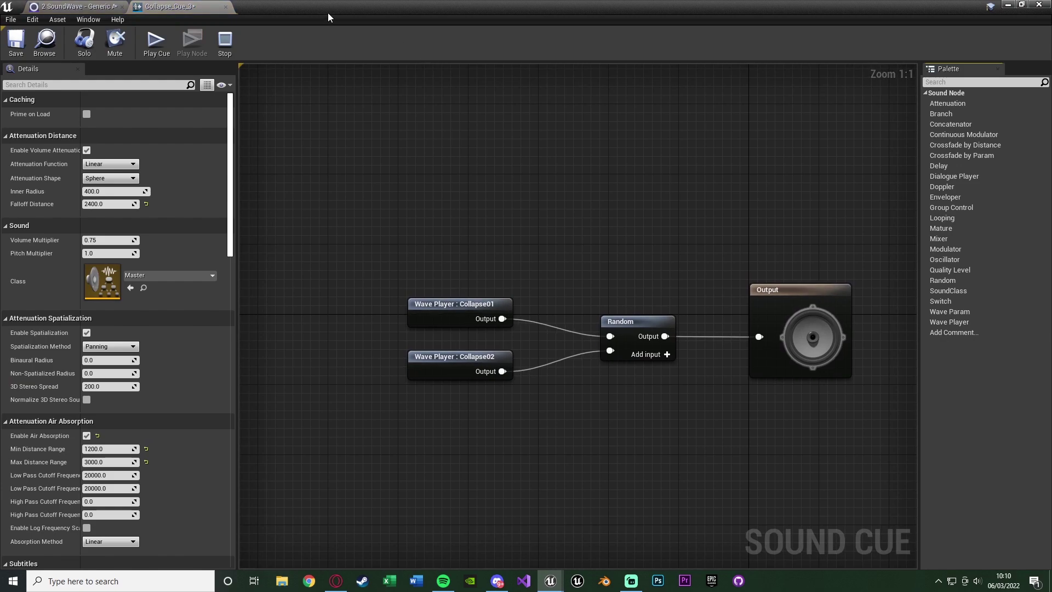
- In Collapse_Cue_3, add Collapse01_3 and Collapse02_3 and wire both into the Random node
double_click(327, 12)
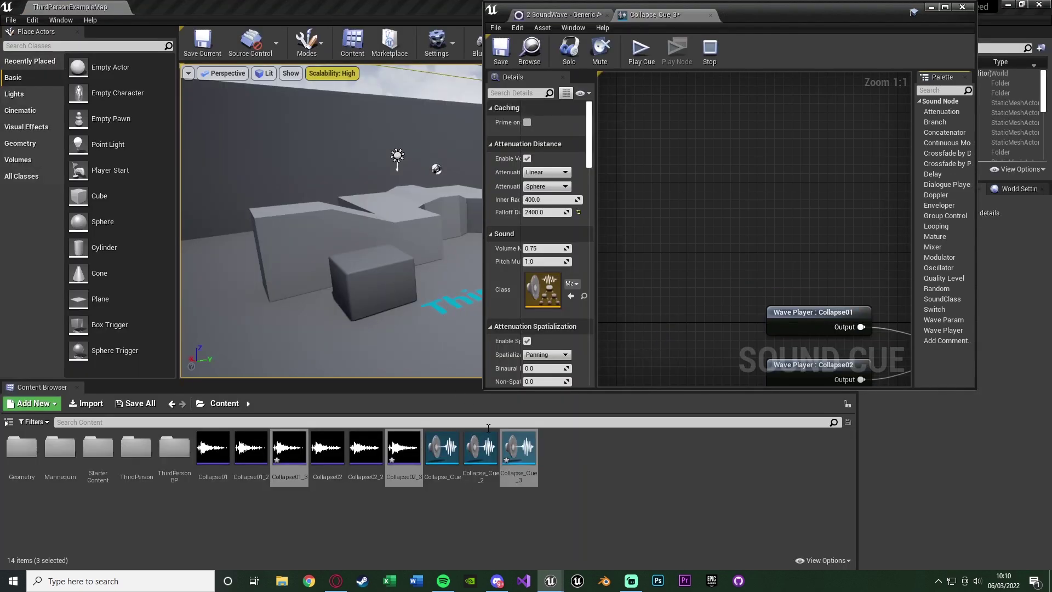
left_click_drag(289, 485, 628, 224)
double_click(822, 10)
left_click_drag(307, 195, 548, 298)
left_click_drag(548, 312, 310, 238)
- Delete the old Collapse01 and Collapse02 wave players, tidy the nodes, then save and close the cue
left_click(362, 274)
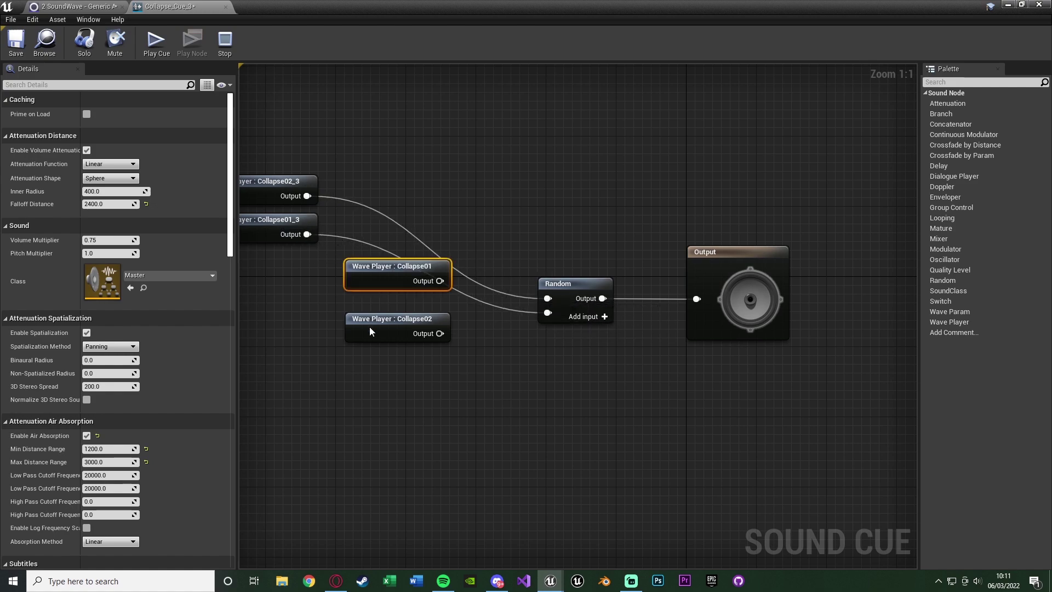
left_click(373, 329, "ctrl")
key("Delete")
right_click_drag(307, 203, 373, 206)
left_click_drag(282, 129, 348, 261)
left_click_drag(316, 225, 475, 316)
left_click(535, 397)
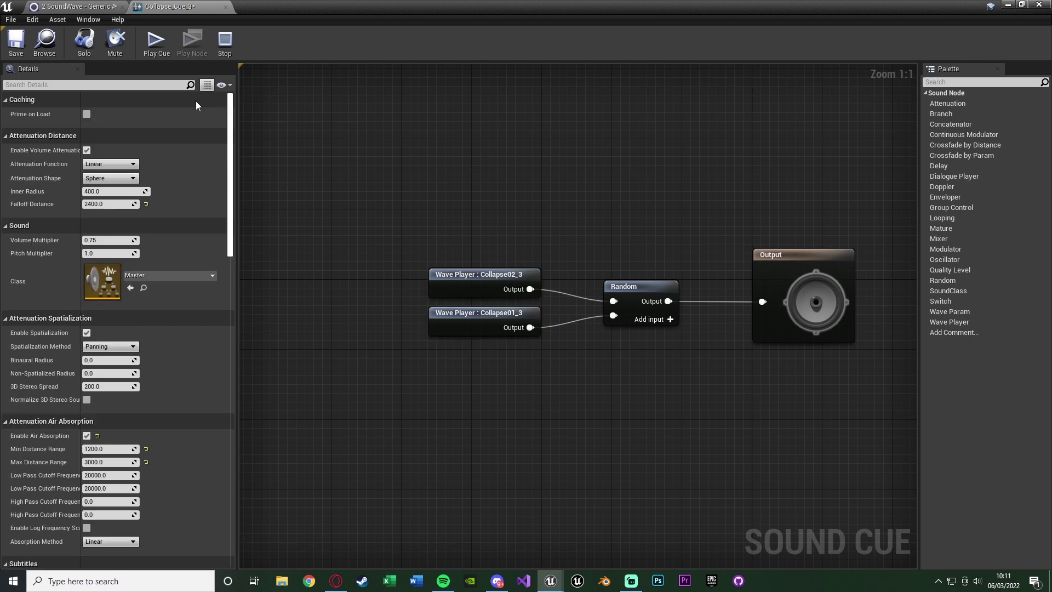
left_click(16, 47)
left_click(225, 6)
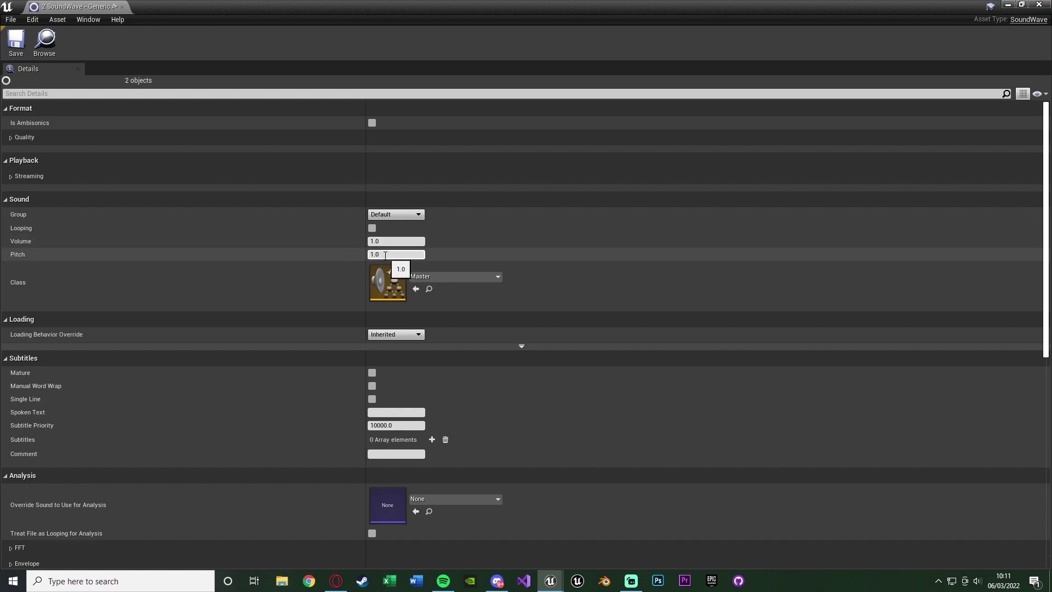
- Set Pitch to 2.0 for Collapse01_3 and Collapse02_3, save, and close the wave editor
left_click(380, 255)
type("2")
key("Return")
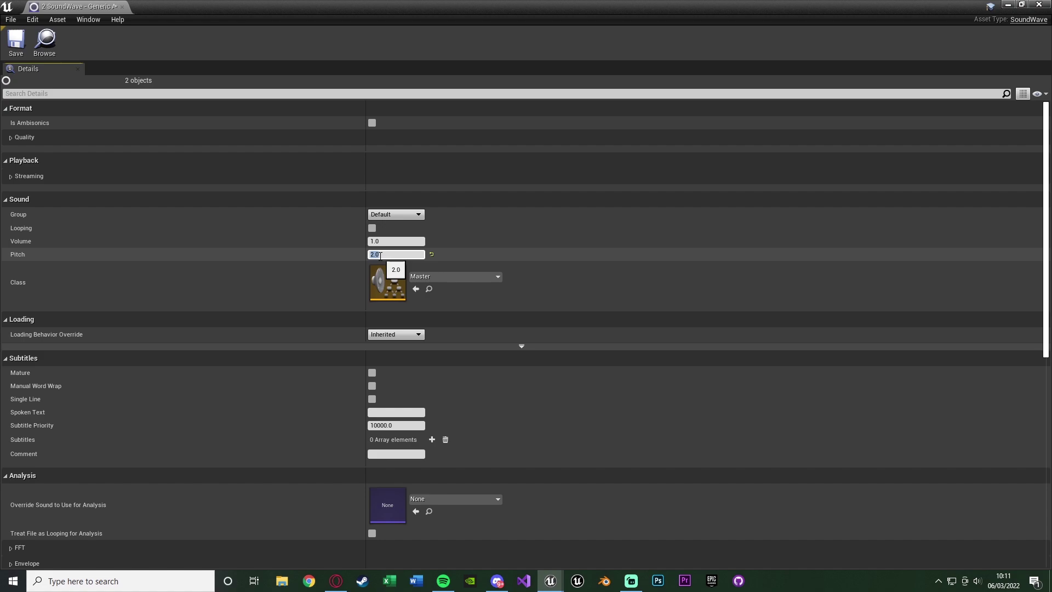
left_click(16, 42)
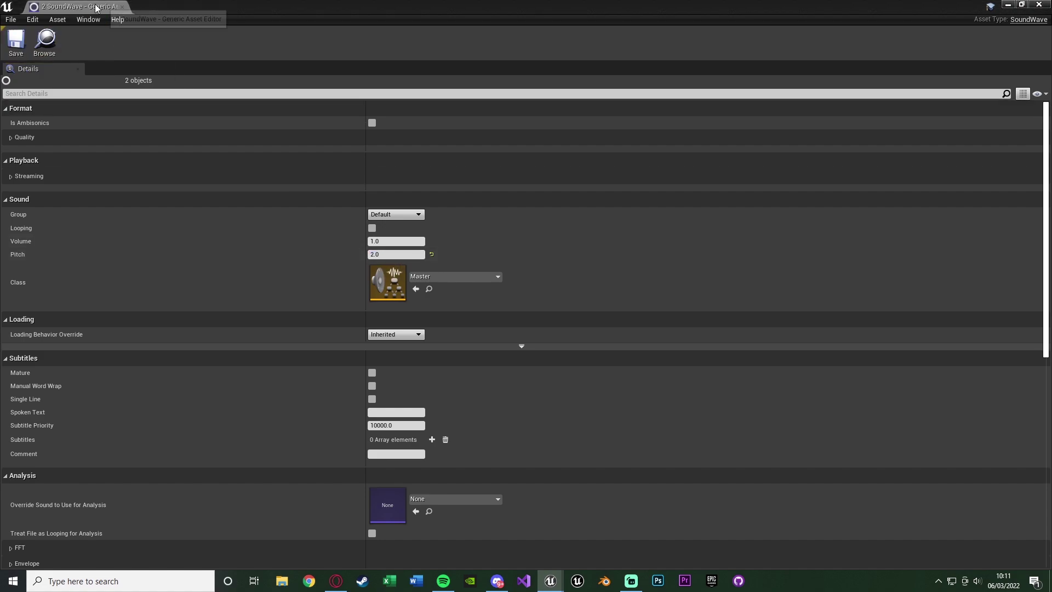
left_click(121, 6)
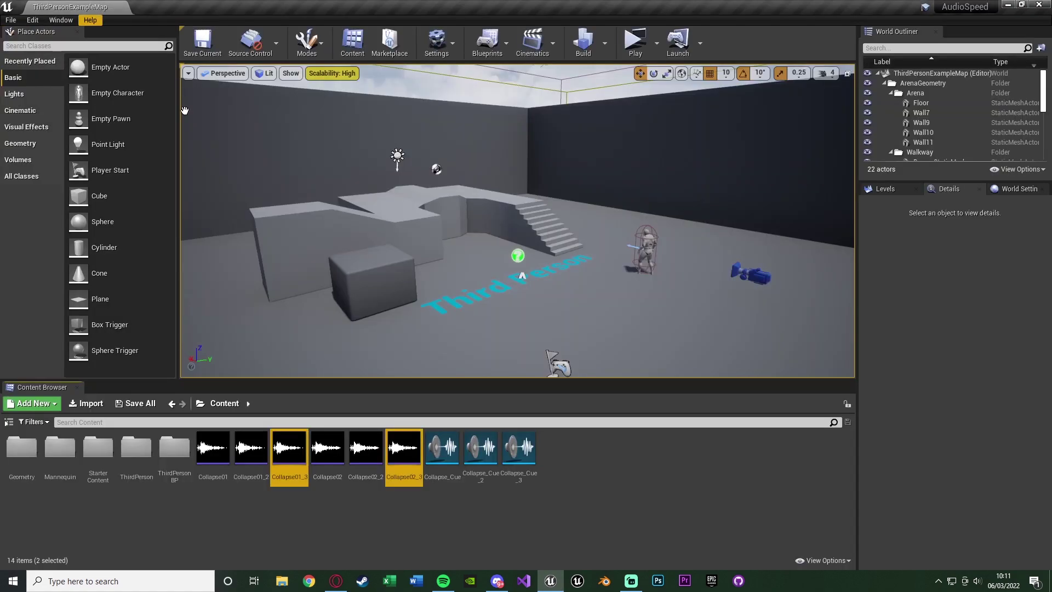
- Clear the sound selection and navigate into the ThirdPersonBP folder
left_click(461, 538)
mouse_move(482, 455)
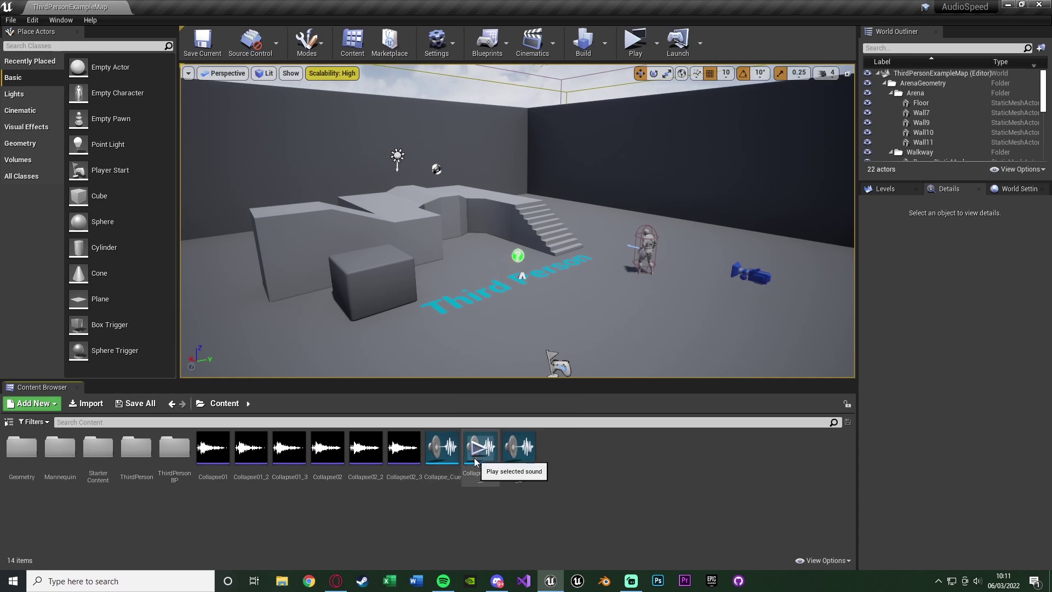
mouse_move(205, 486)
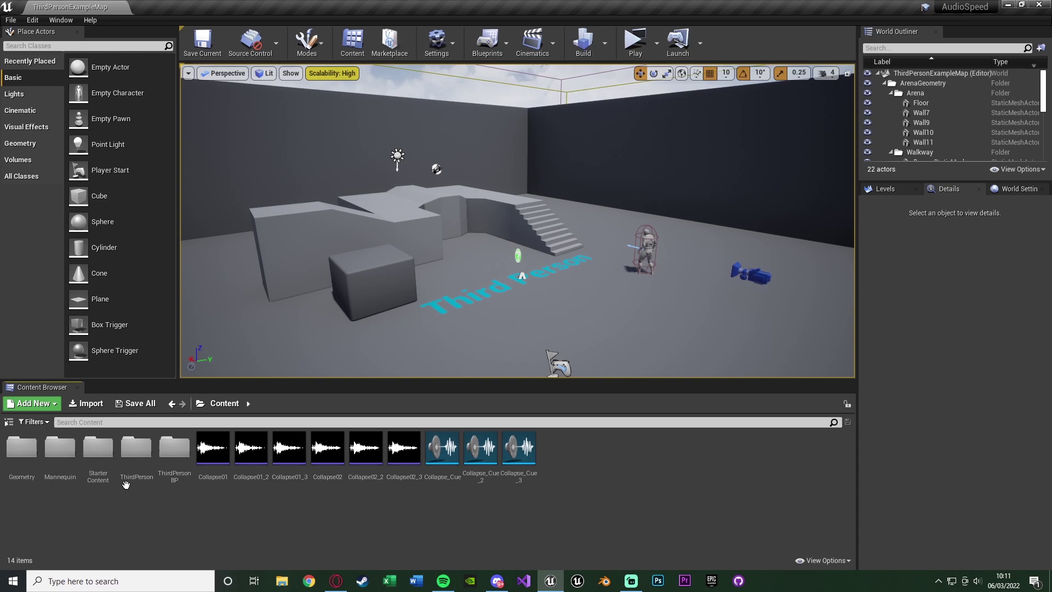
double_click(175, 449)
left_click(222, 406)
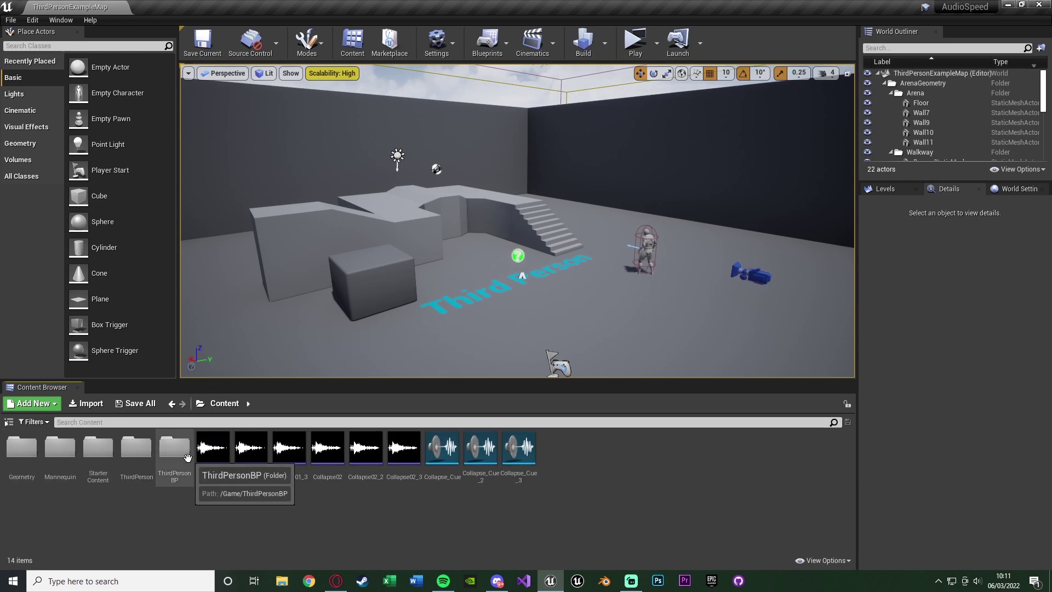
double_click(180, 450)
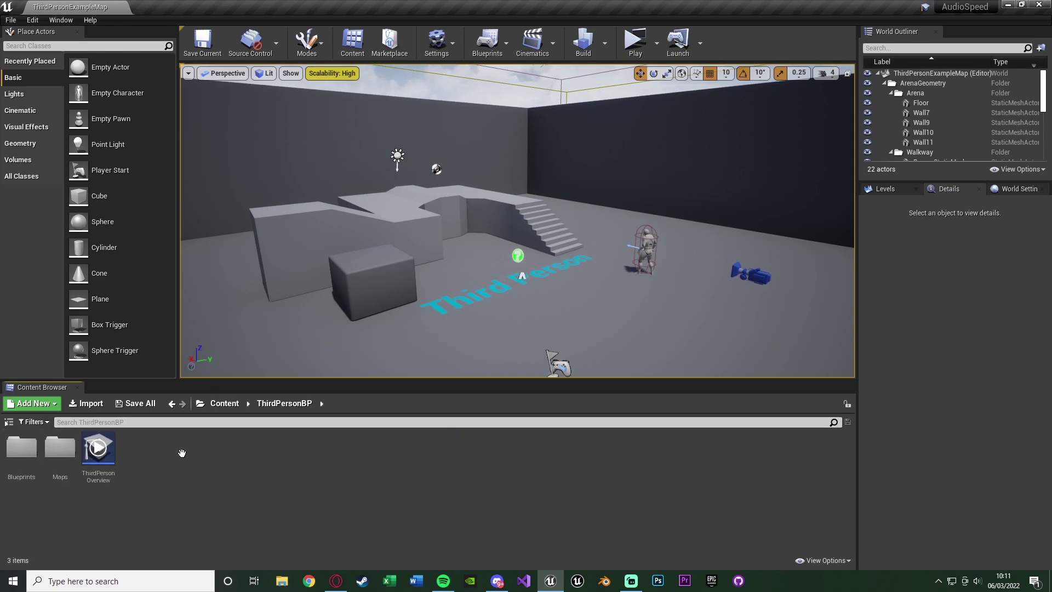
- Open the ThirdPersonCharacter blueprint and set key 2's Play Sound 2D to Collapse_Cue_2
double_click(27, 457)
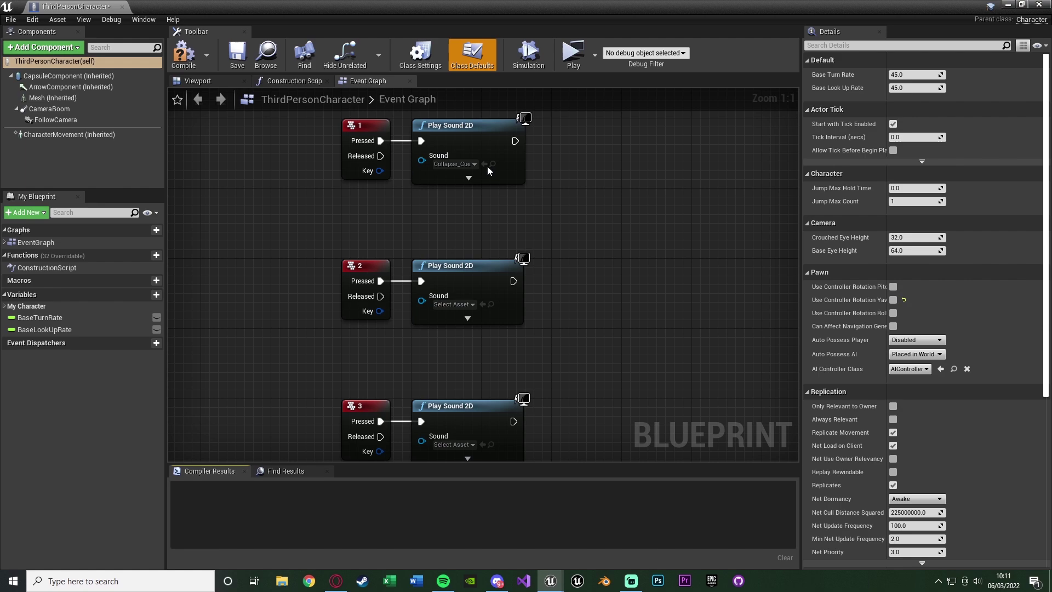
left_click(464, 304)
type("coll")
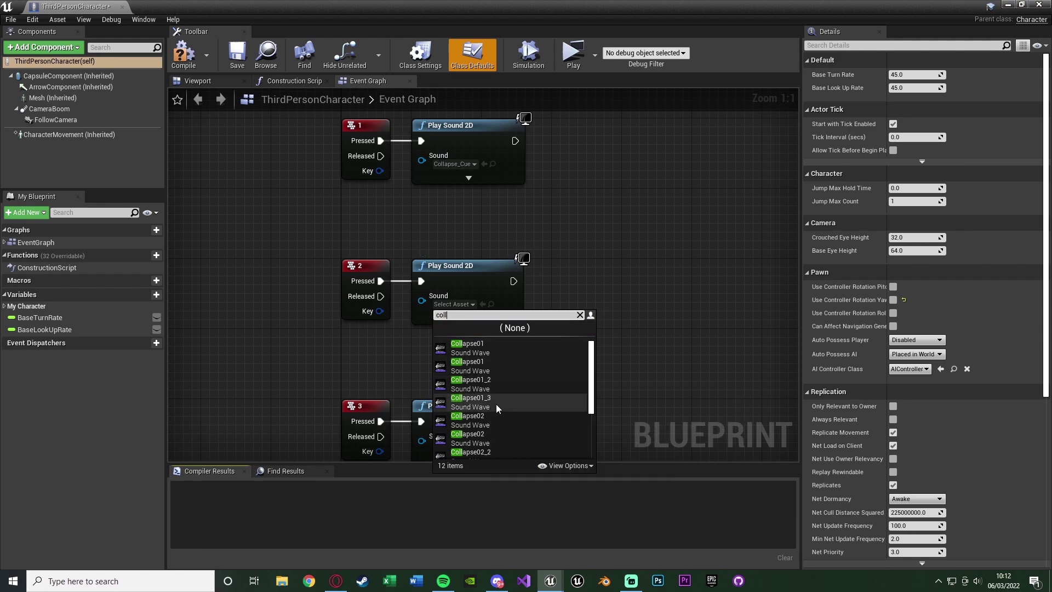
scroll(493, 406, "down", 3)
left_click(465, 443)
- Set key 3's Play Sound 2D to Collapse_Cue_3, compile, and start a test game
left_click(459, 449)
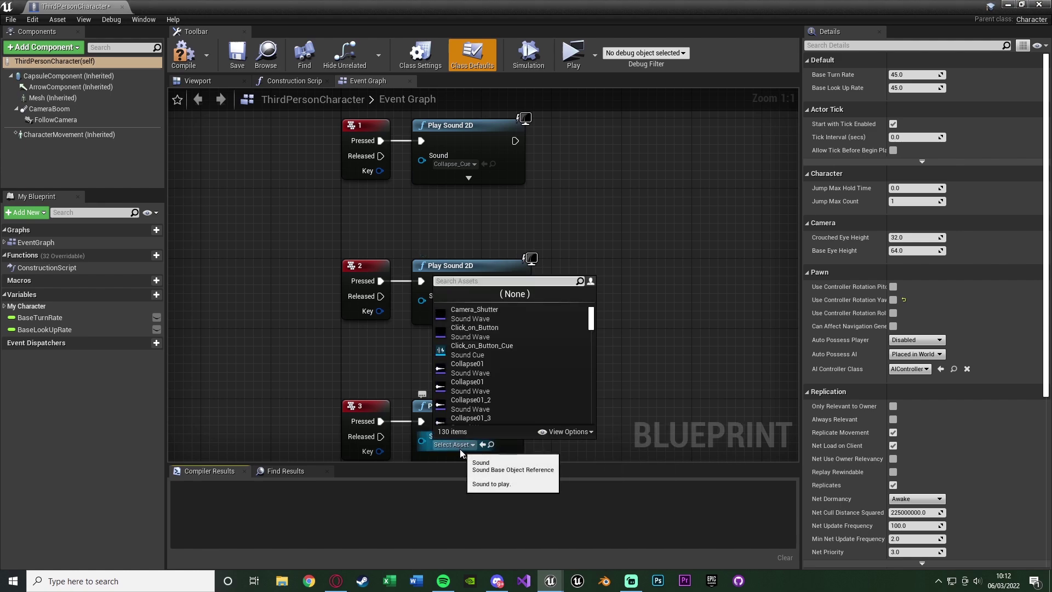
type("collap")
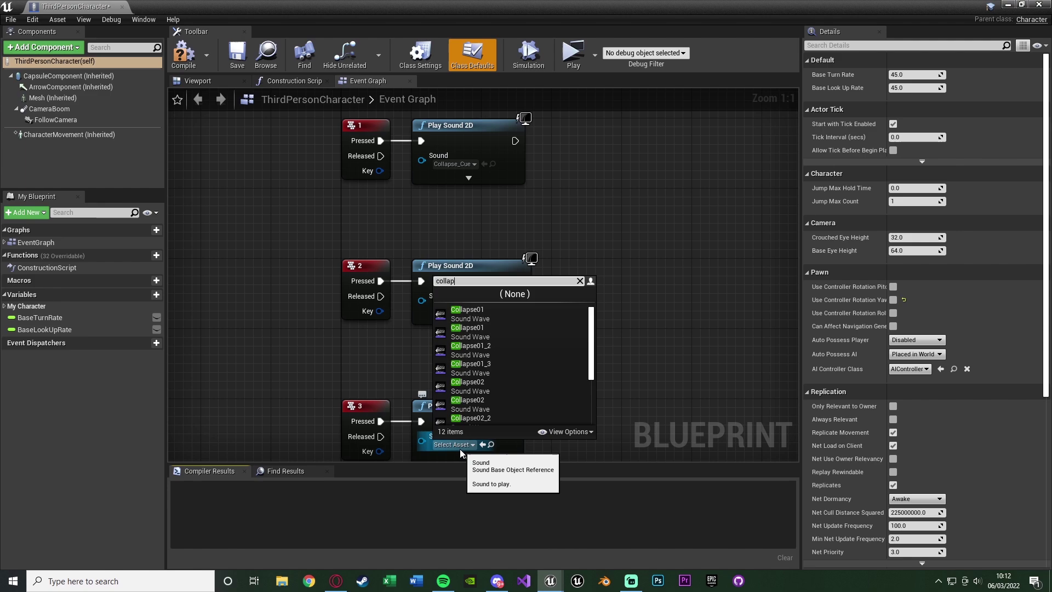
scroll(493, 383, "down", 3)
left_click(469, 417)
left_click(184, 54)
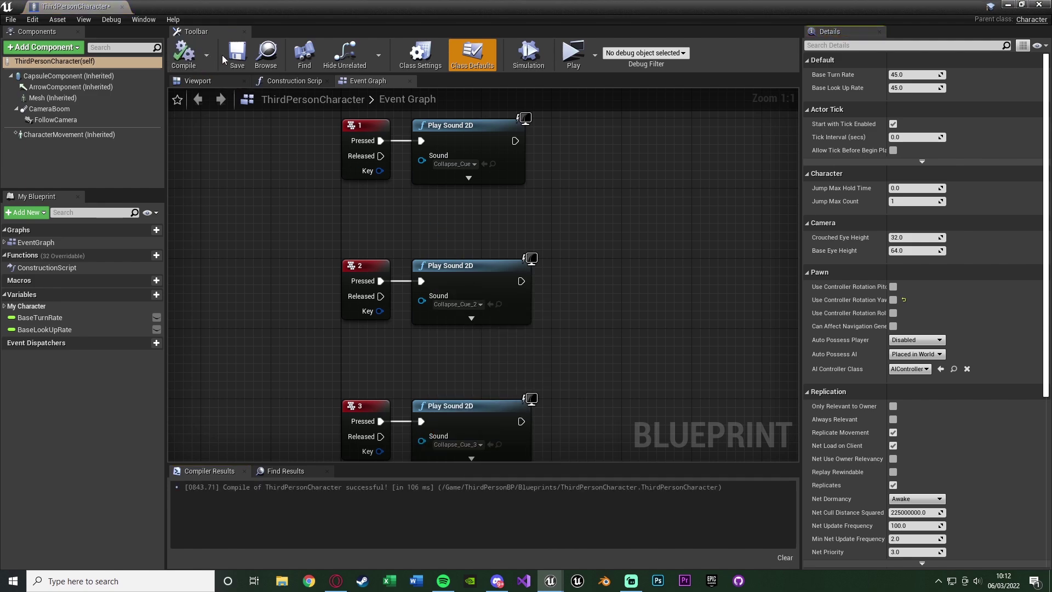
left_click(574, 55)
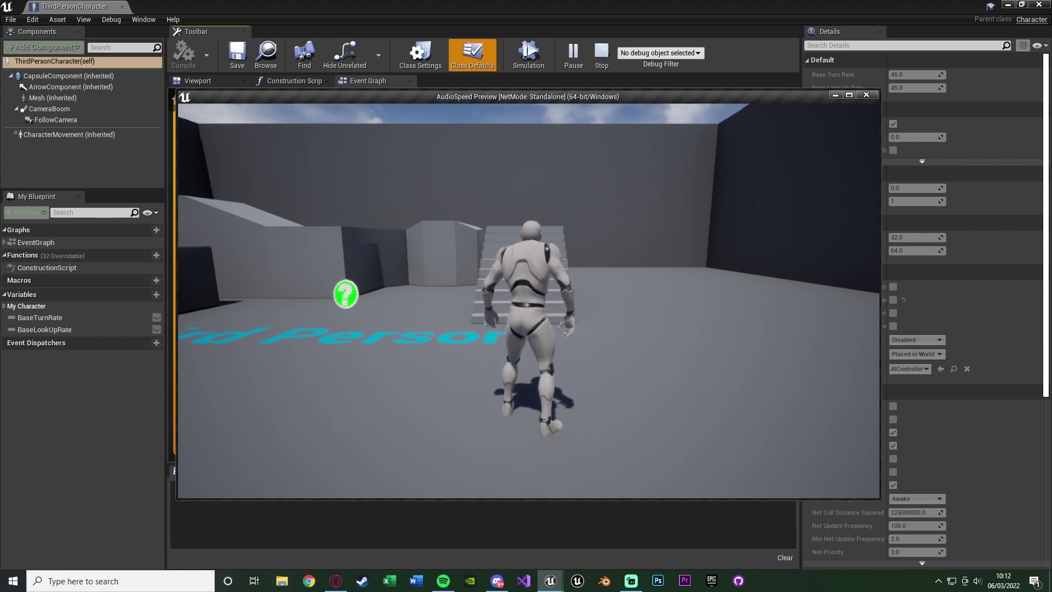
key("w")
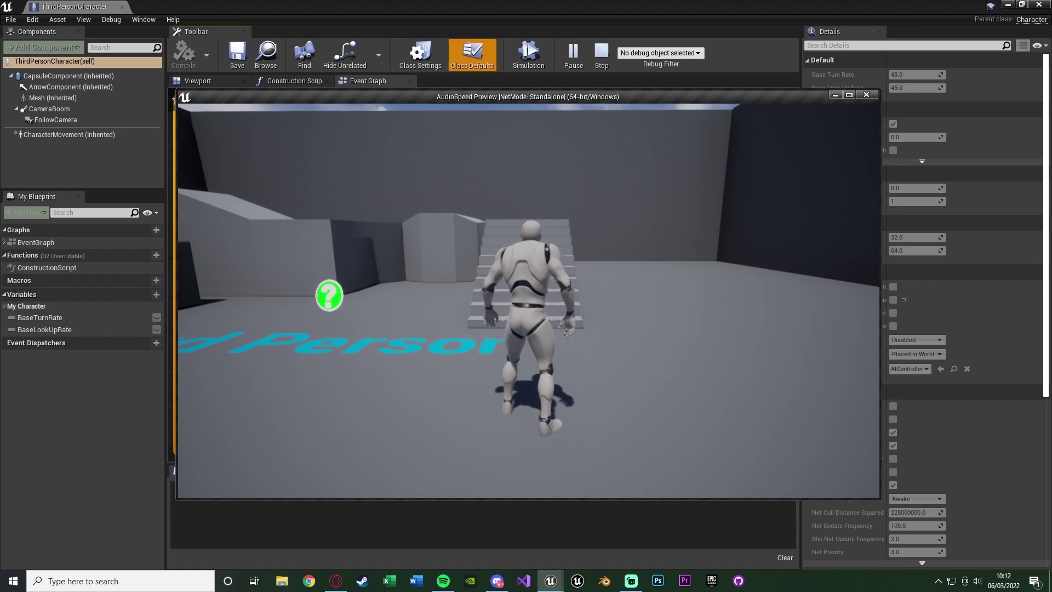